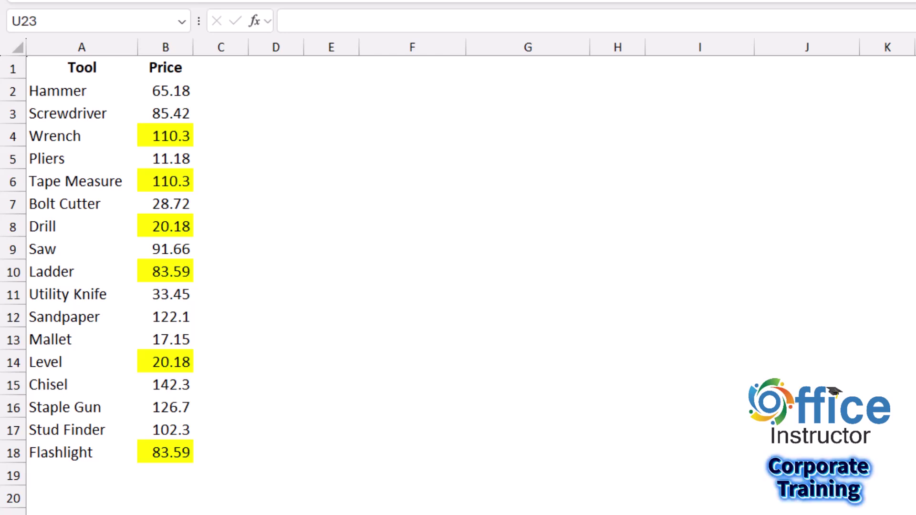
Step: Enter =COUNTIF(B2:B18,B2:B18) in D2 to spill each price's occurrence count
{"action": "left_click", "coordinate": [275, 89]}
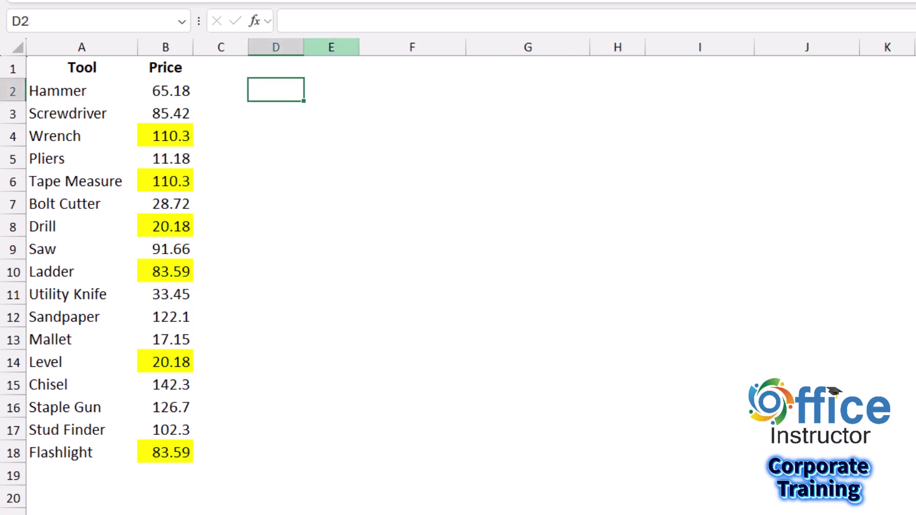
{"action": "type", "text": "=COUNTIF("}
{"action": "left_click_drag", "start_coordinate": [166, 90], "coordinate": [165, 453]}
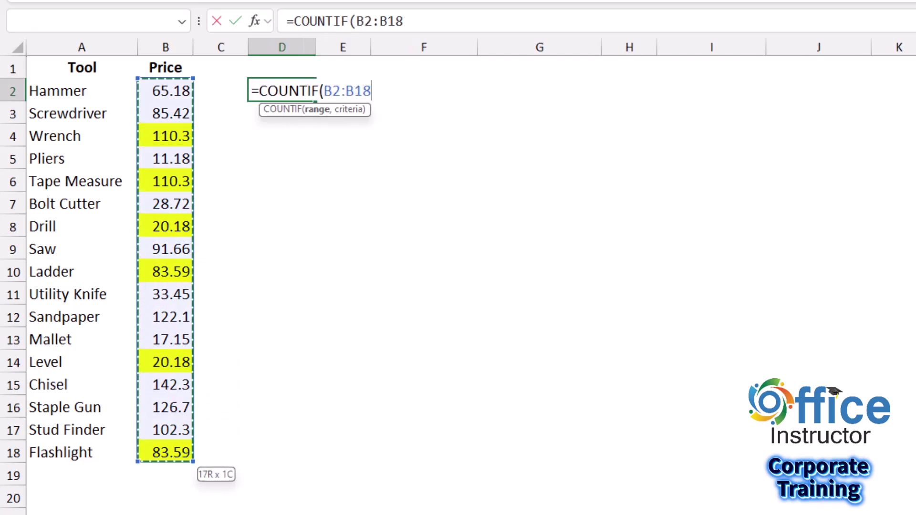
{"action": "type", "text": ","}
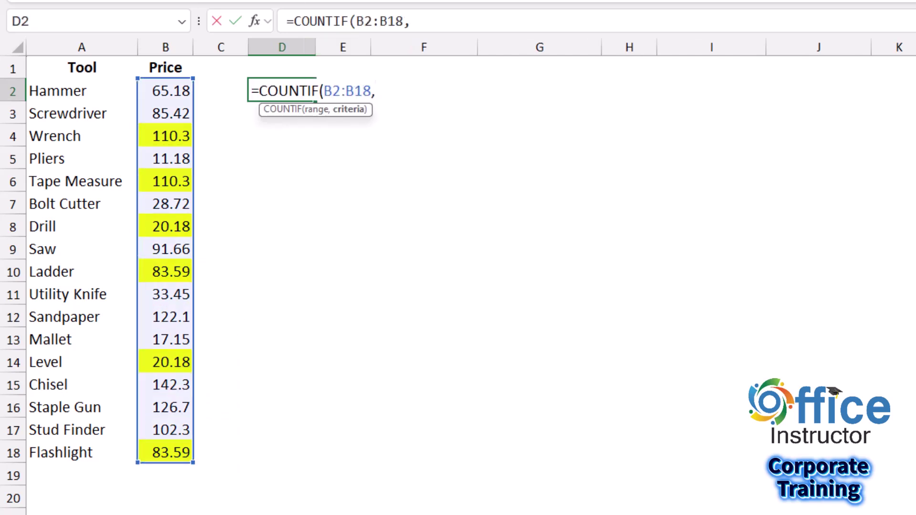
{"action": "left_click_drag", "start_coordinate": [165, 91], "coordinate": [165, 452]}
{"action": "type", "text": ")"}
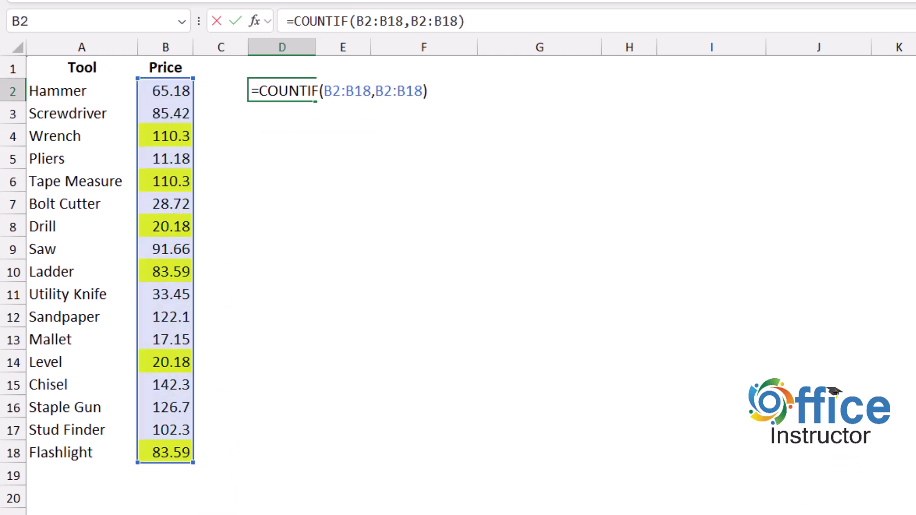
{"action": "key", "text": "Return"}
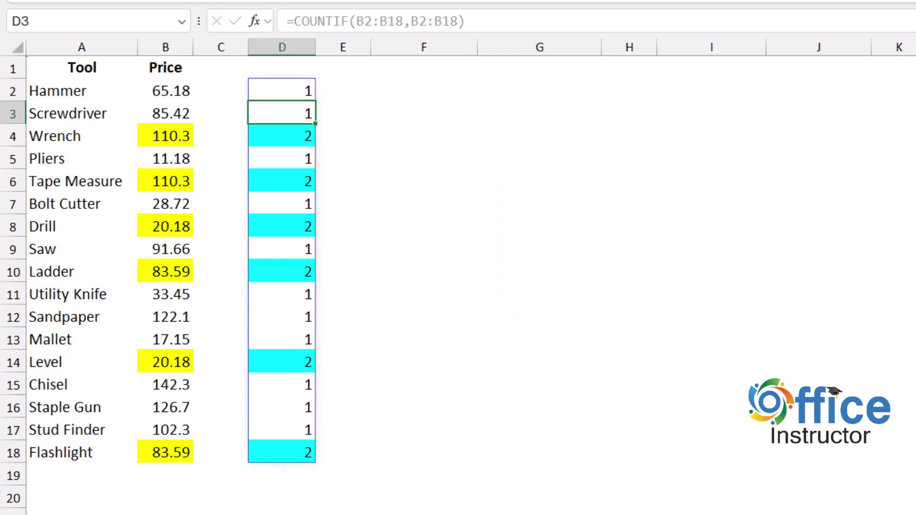
Step: Select F1 and expand the formula bar with Ctrl+Shift+U
{"action": "left_click", "coordinate": [424, 67]}
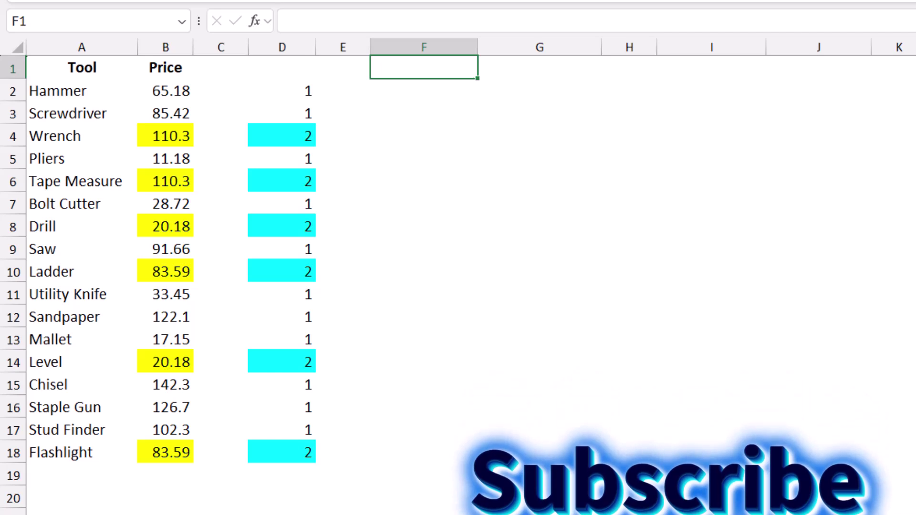
{"action": "key", "text": "ctrl+shift+u"}
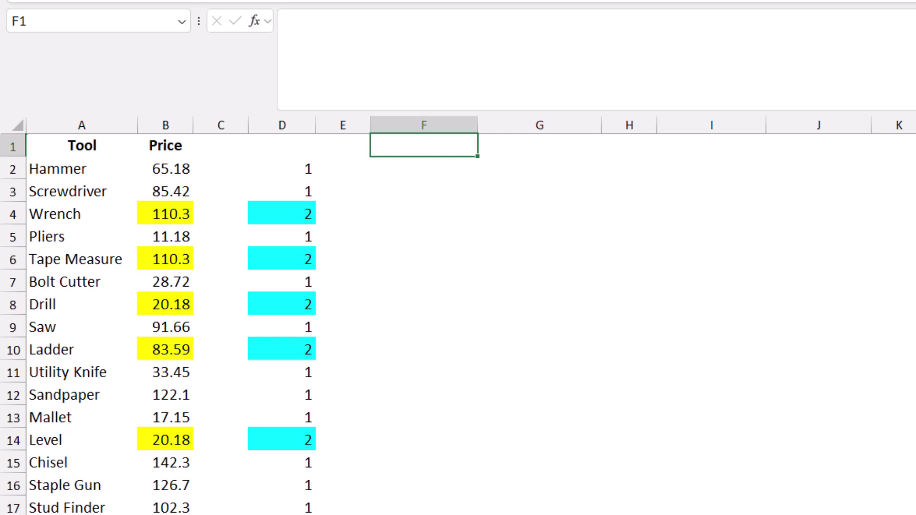
Step: Start a LET formula in F1, naming A as the tools A2:A18
{"action": "type", "text": "=let"}
{"action": "key", "text": "Tab"}
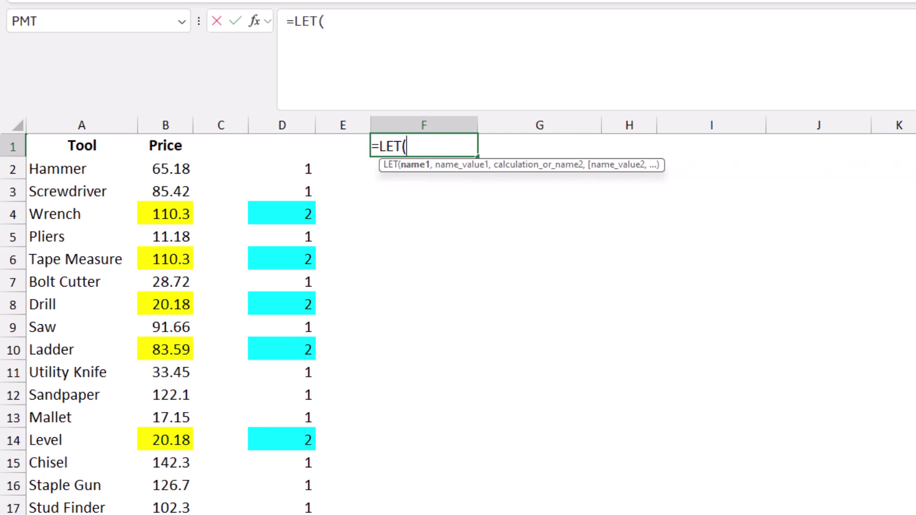
{"action": "type", "text": "A,"}
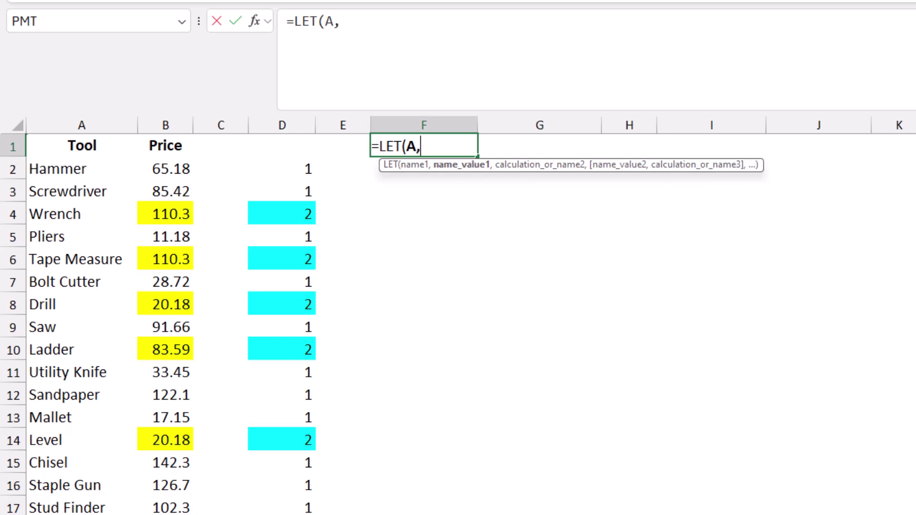
{"action": "left_click", "coordinate": [82, 169]}
{"action": "left_click_drag", "start_coordinate": [82, 169], "coordinate": [82, 513]}
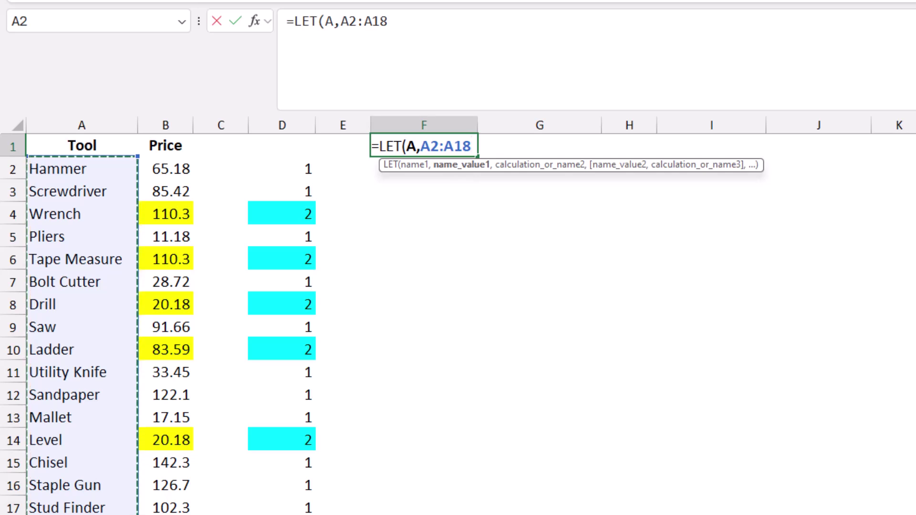
{"action": "type", "text": ","}
{"action": "key", "text": "alt+Return"}
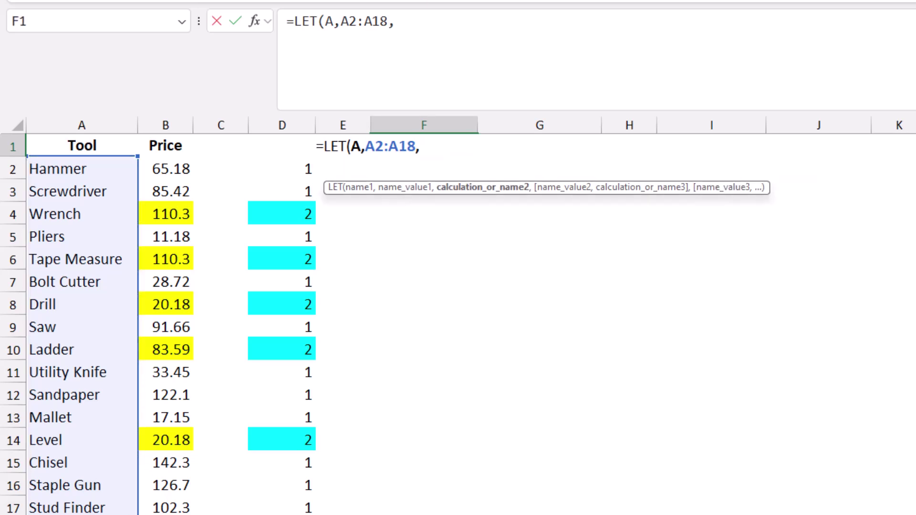
Step: On a new line, name B as the prices B2:B18
{"action": "type", "text": "B"}
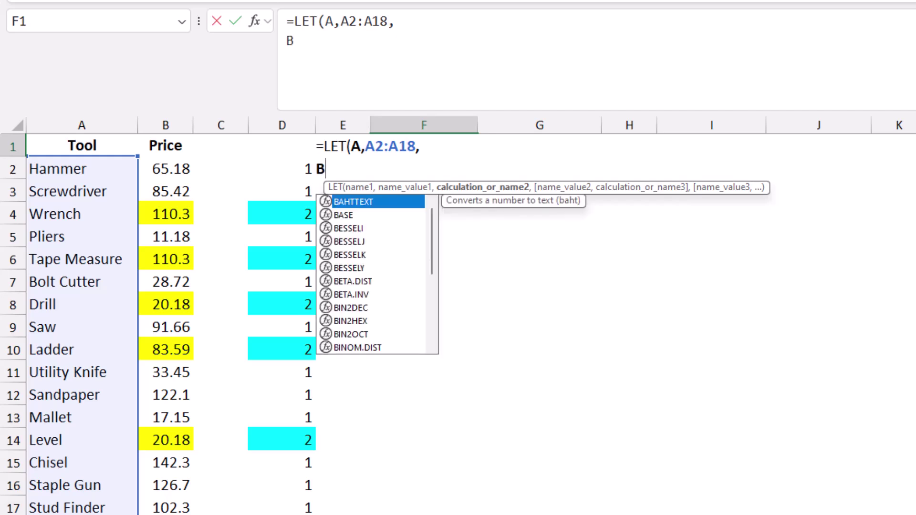
{"action": "type", "text": ","}
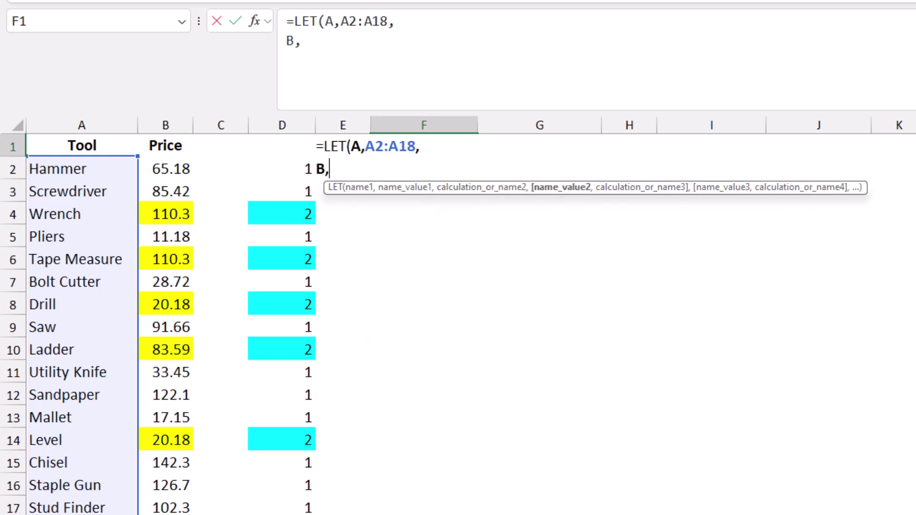
{"action": "left_click_drag", "start_coordinate": [57, 169], "coordinate": [167, 259]}
{"action": "left_click_drag", "start_coordinate": [167, 169], "coordinate": [167, 513]}
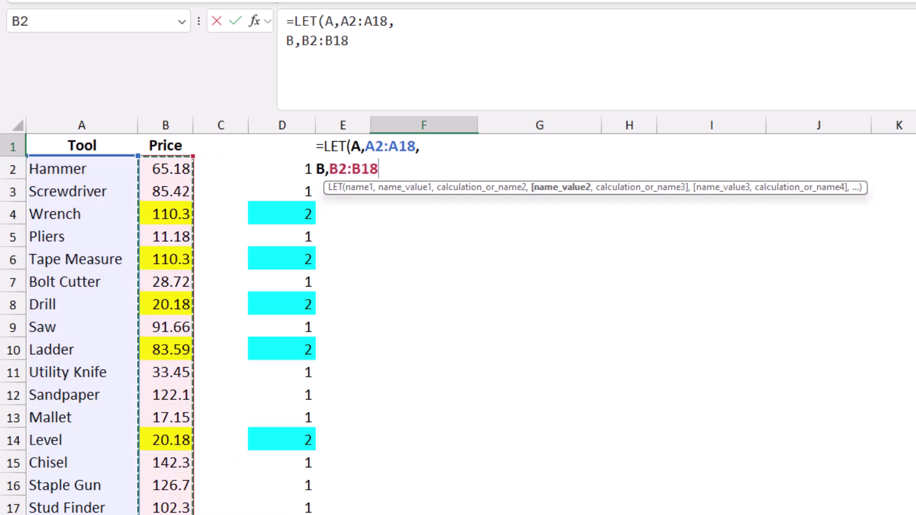
{"action": "type", "text": ","}
{"action": "key", "text": "alt+Return"}
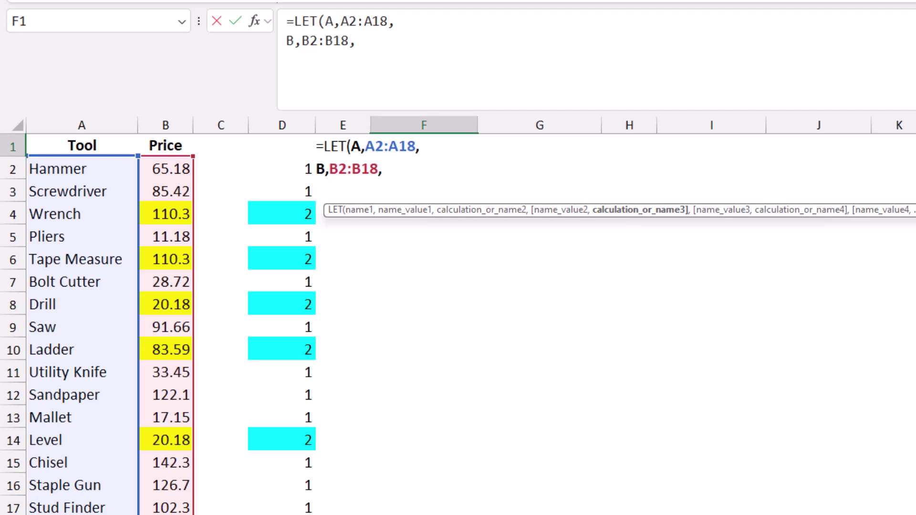
Step: Define the LET variable C as COUNTIF(B,B) on its own line
{"action": "type", "text": "C"}
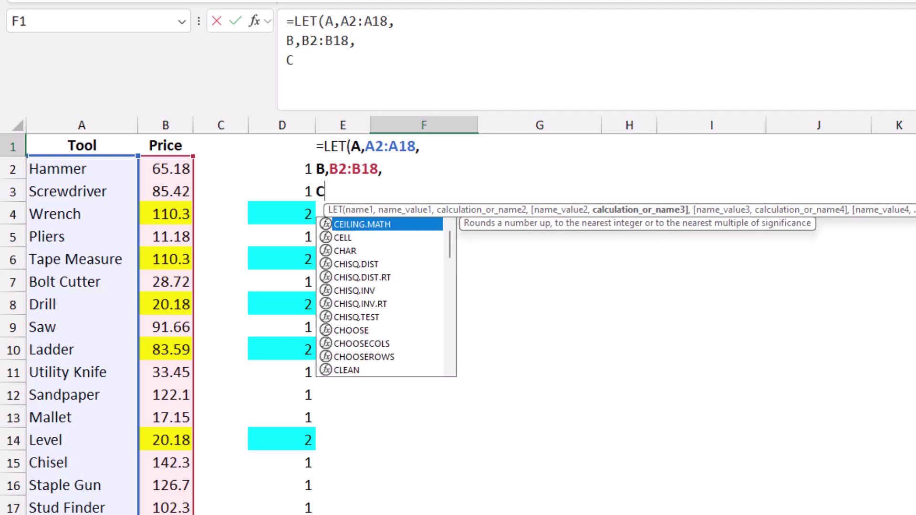
{"action": "type", "text": ",Counti"}
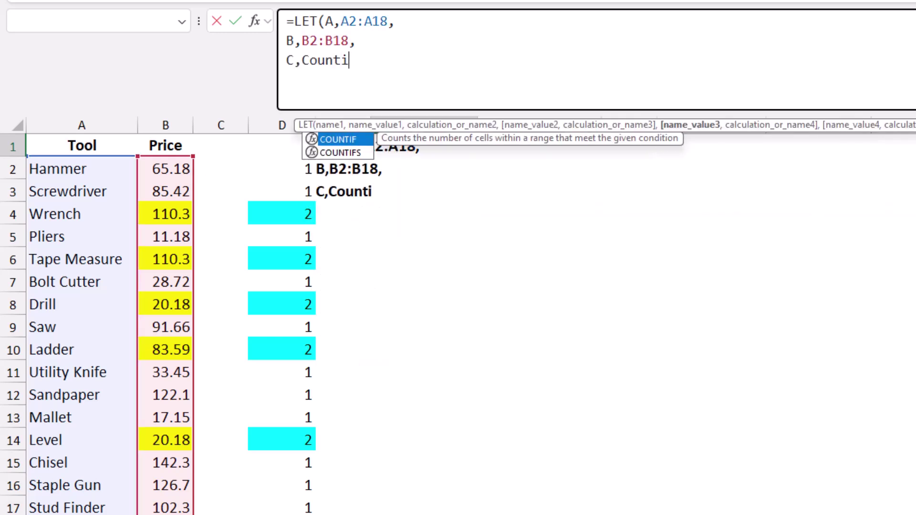
{"action": "key", "text": "Tab"}
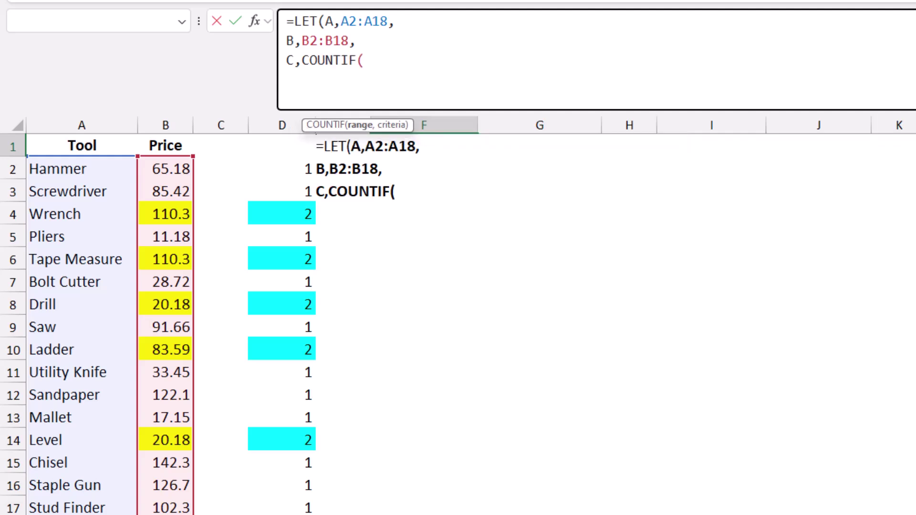
{"action": "type", "text": "B"}
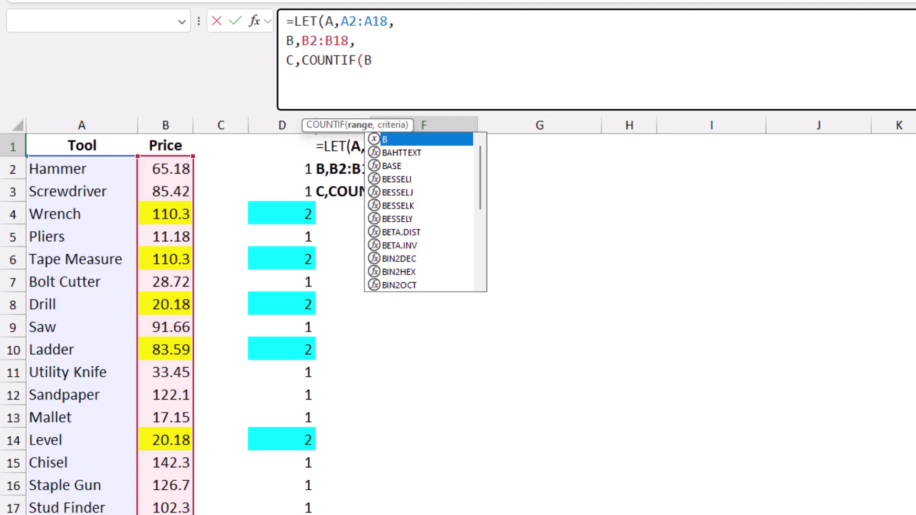
{"action": "type", "text": ",B"}
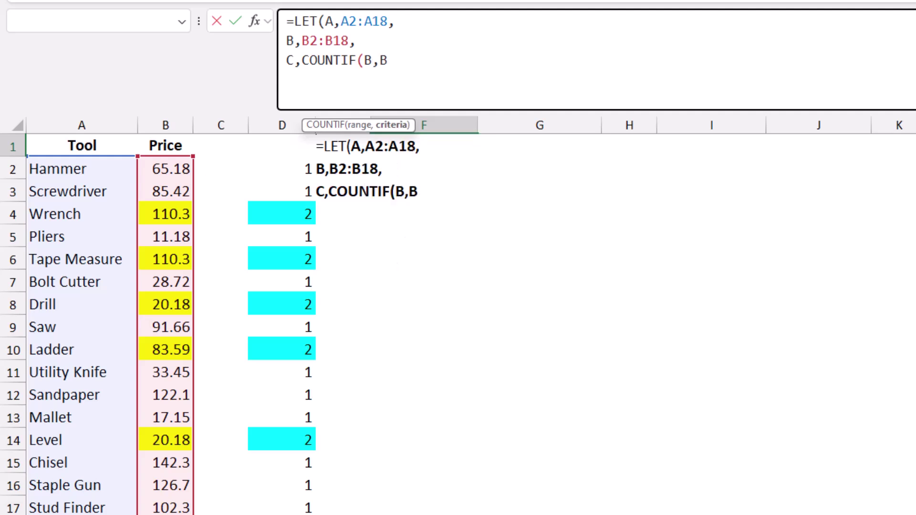
{"action": "type", "text": ")"}
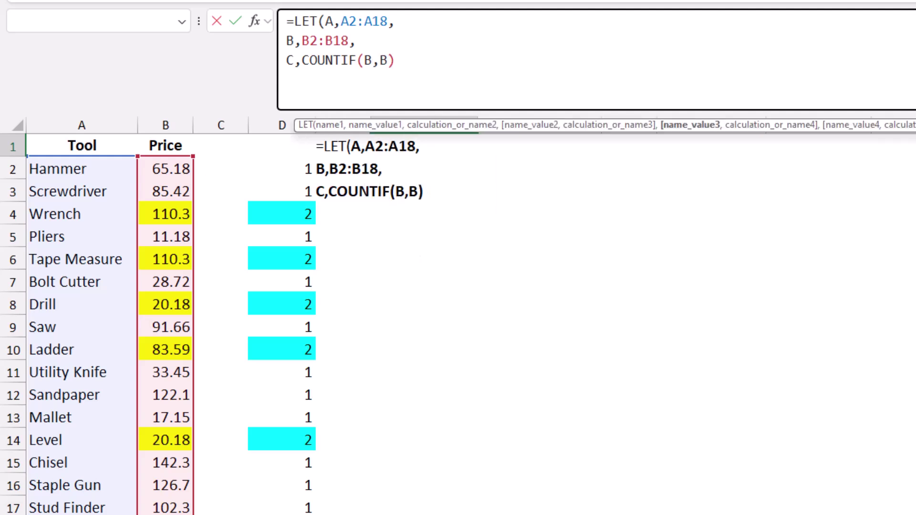
{"action": "type", "text": ","}
{"action": "key", "text": "alt+Return"}
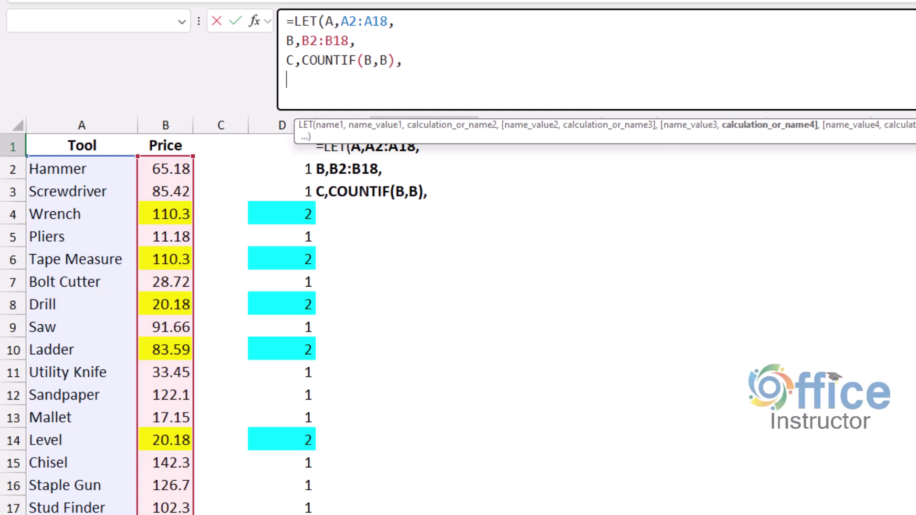
Step: Return HSTACK(FILTER(A,C>1),FILTER(A,C=1)) and commit the LET formula
{"action": "type", "text": "hsta"}
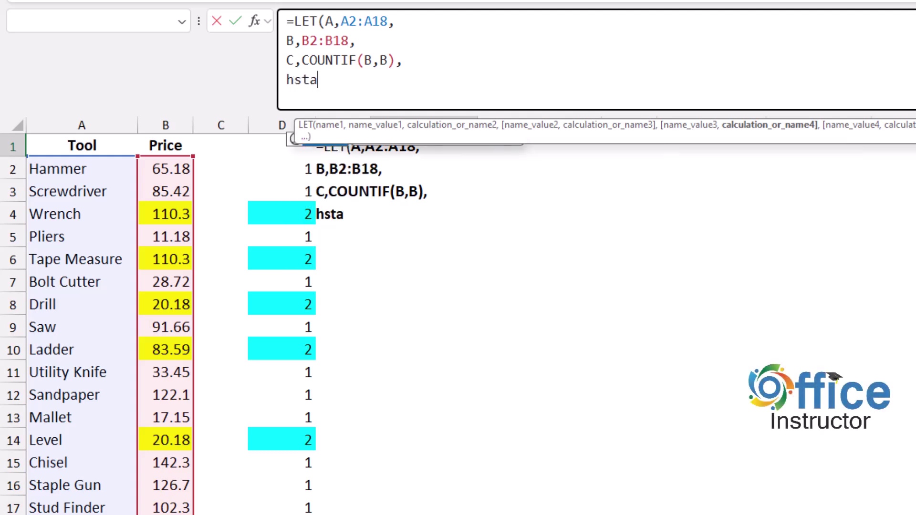
{"action": "key", "text": "Tab"}
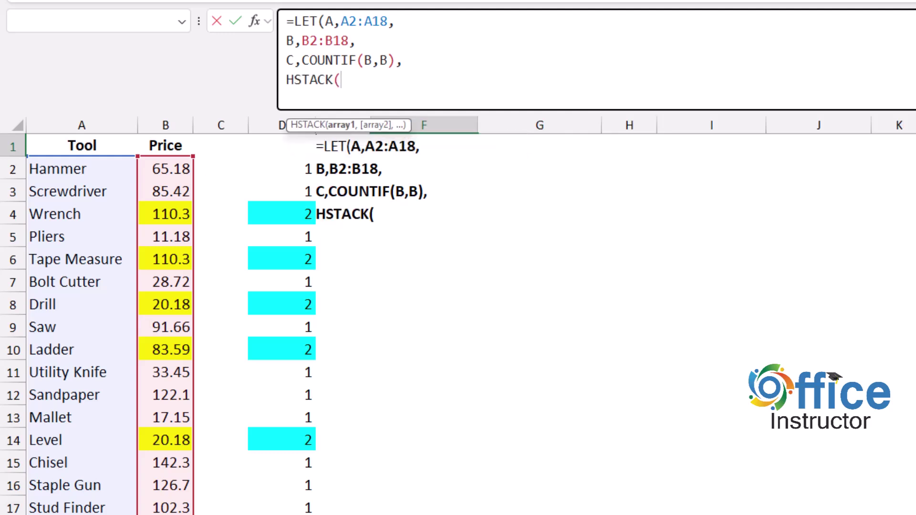
{"action": "type", "text": "Filter("}
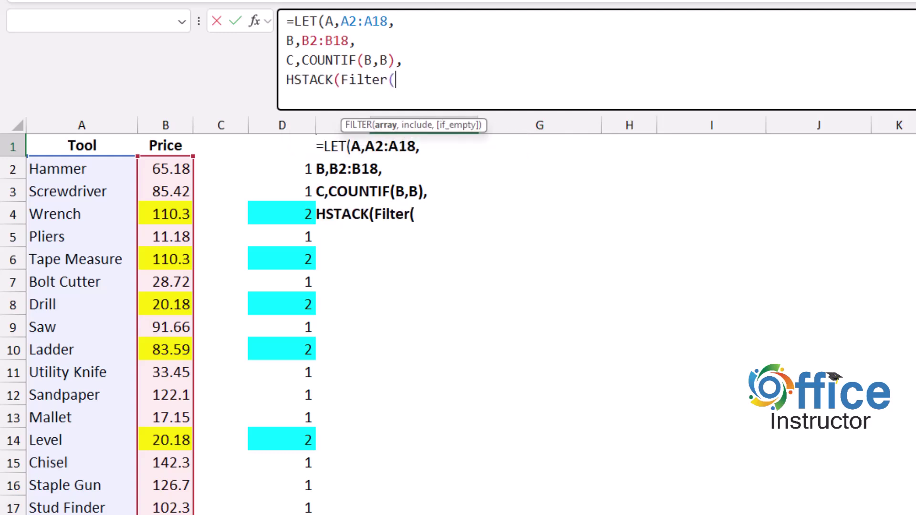
{"action": "type", "text": "A,"}
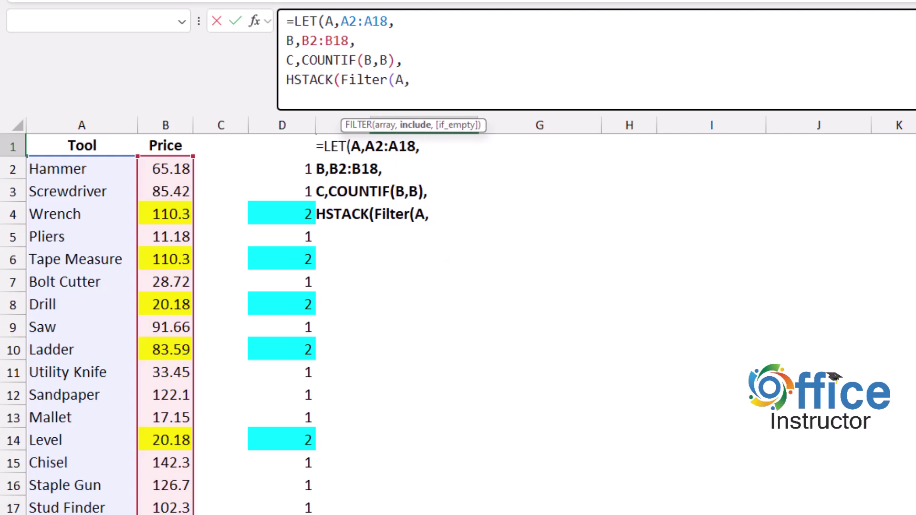
{"action": "type", "text": "C>1),"}
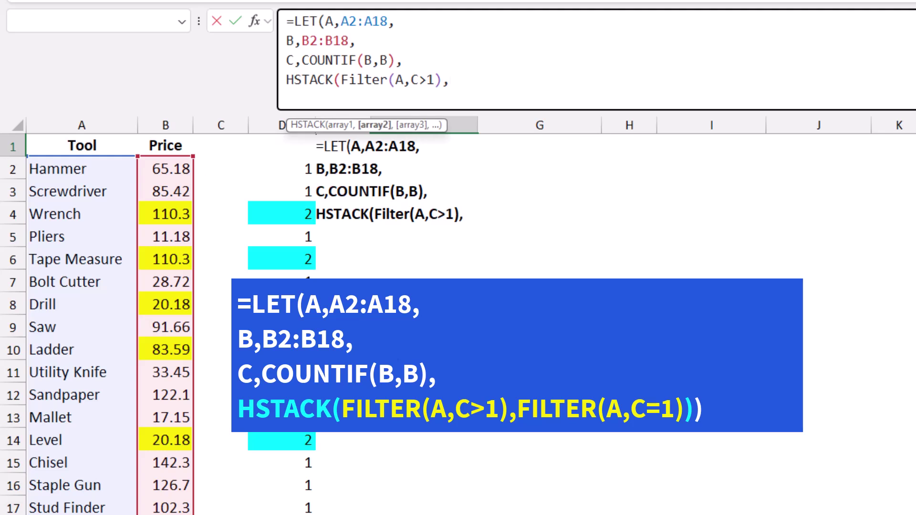
{"action": "type", "text": "Filt"}
{"action": "key", "text": "Tab"}
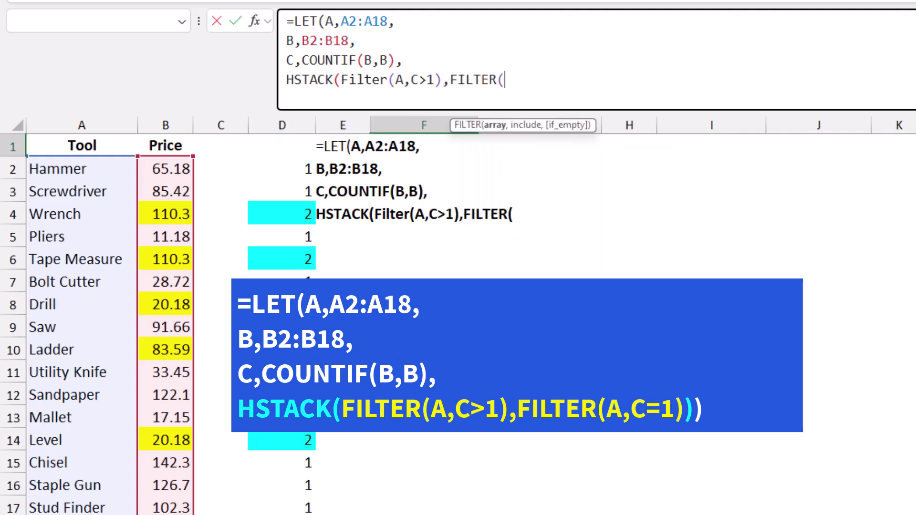
{"action": "type", "text": "A,"}
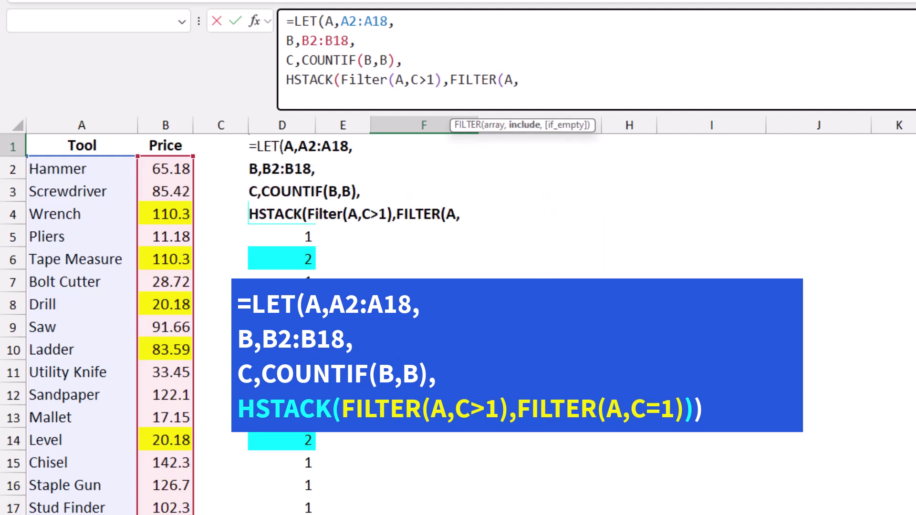
{"action": "type", "text": "C=1))"}
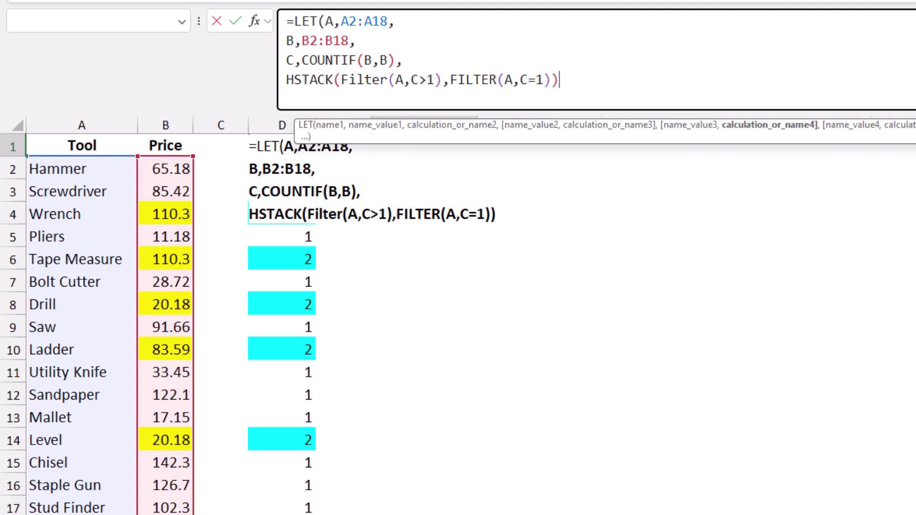
{"action": "type", "text": ")"}
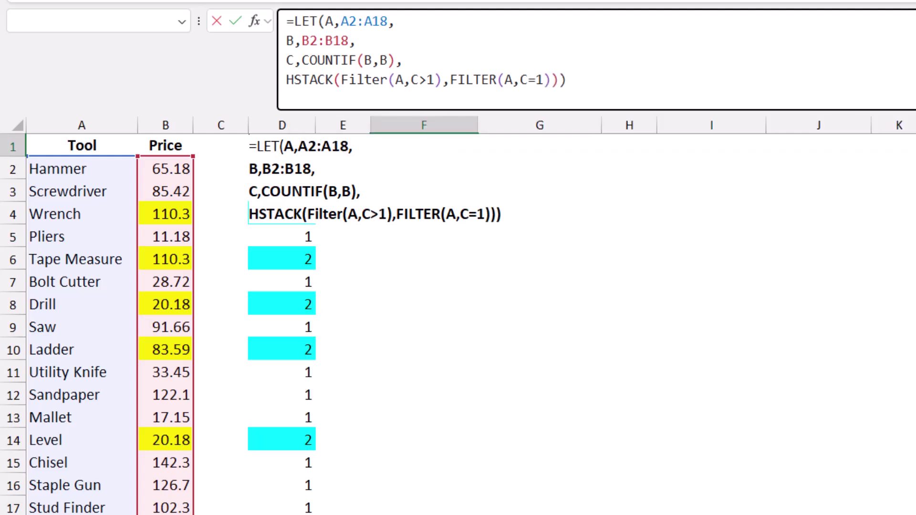
{"action": "key", "text": "ctrl+Return"}
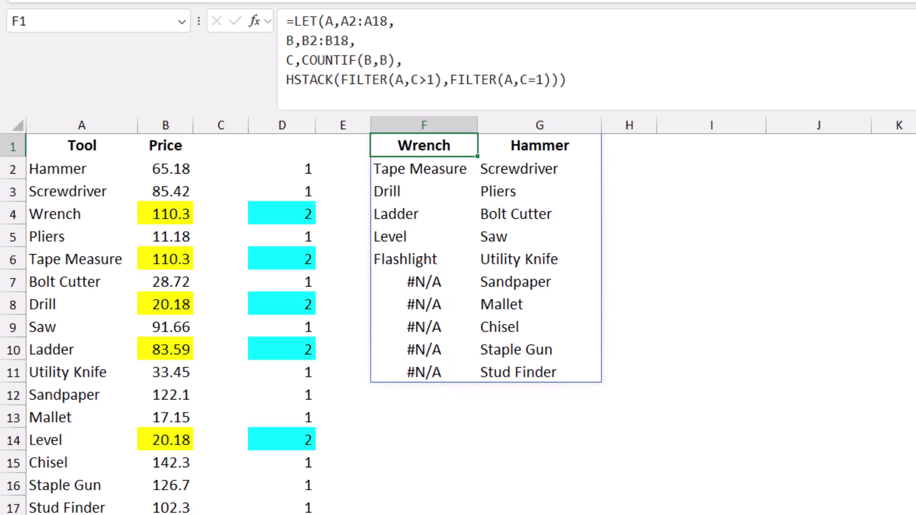
Step: Wrap the HSTACK in IFNA(...,"") so F7:F11 show blanks instead of #N/A
{"action": "key", "text": "F2"}
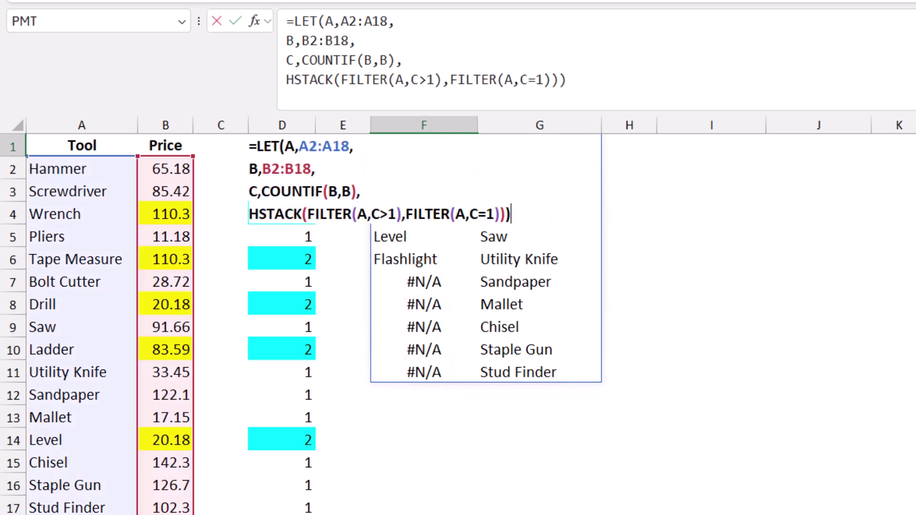
{"action": "left_click", "coordinate": [286, 80]}
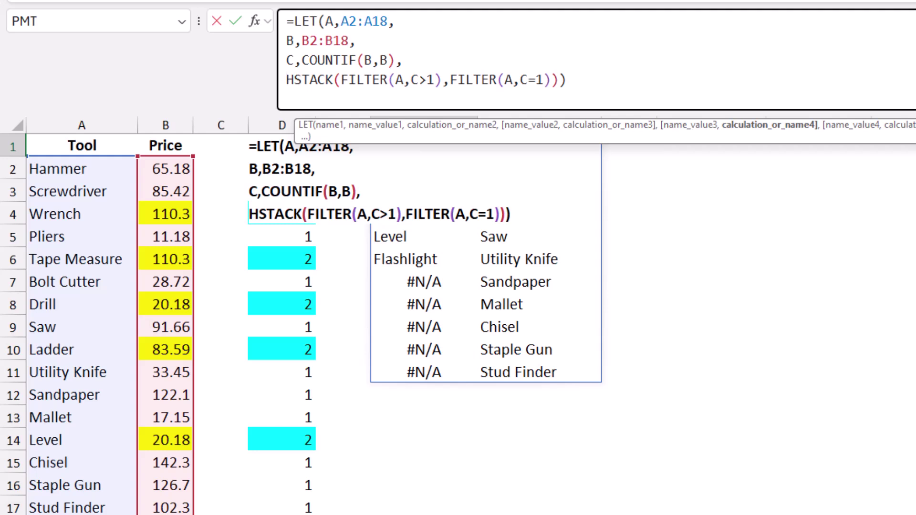
{"action": "type", "text": "ifn"}
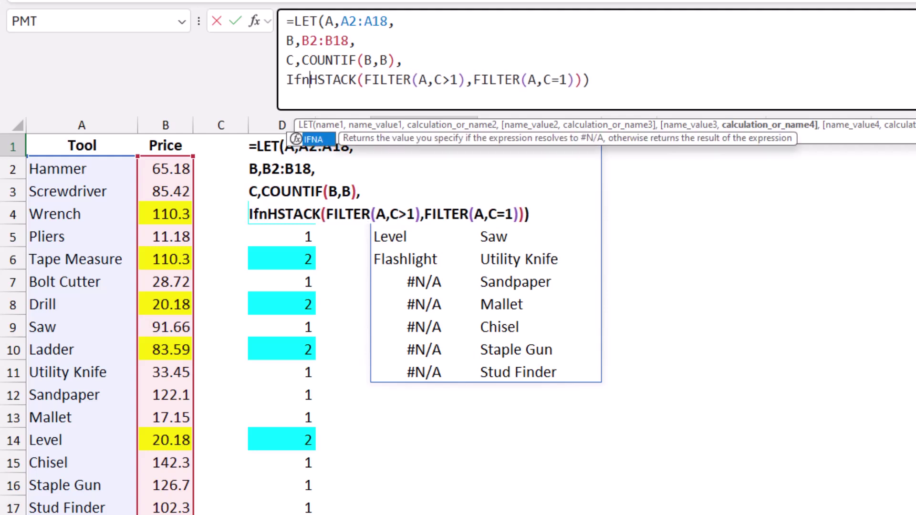
{"action": "key", "text": "Tab"}
{"action": "key", "text": "End"}
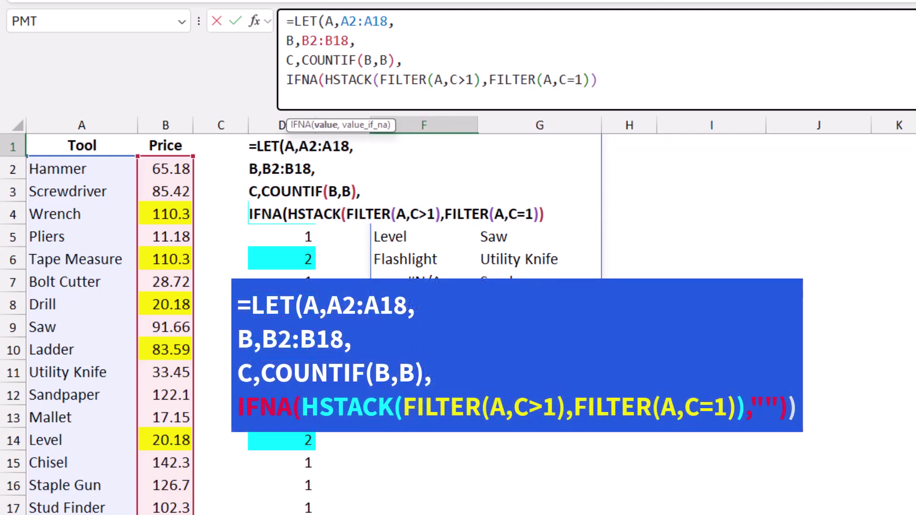
{"action": "type", "text": ","}
{"action": "type", "text": "\"\""}
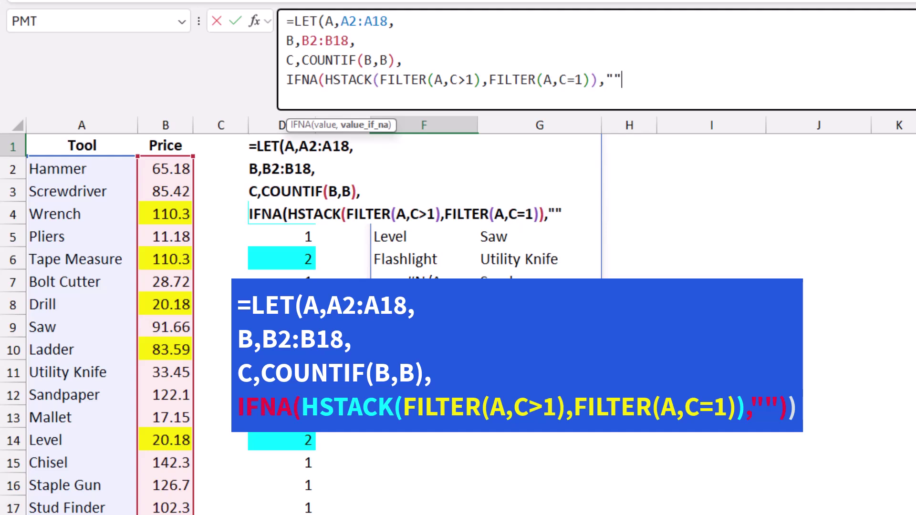
{"action": "type", "text": ")"}
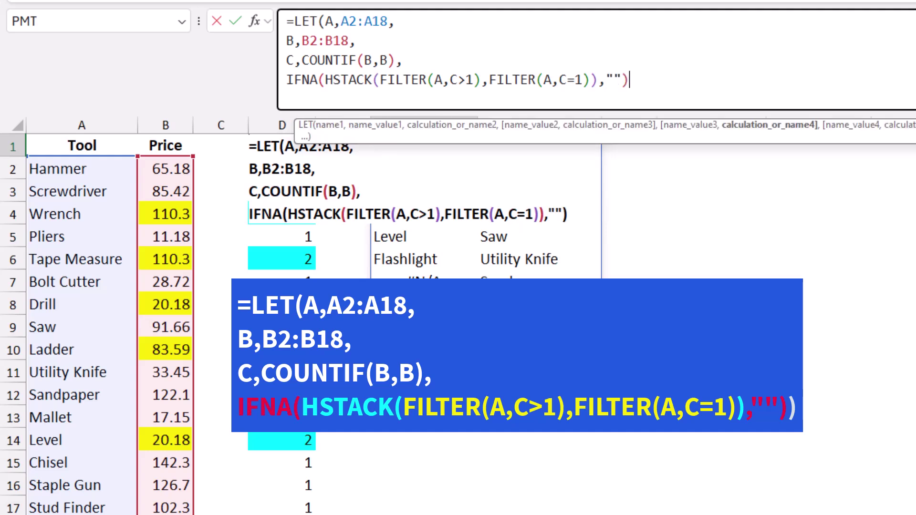
{"action": "type", "text": ")"}
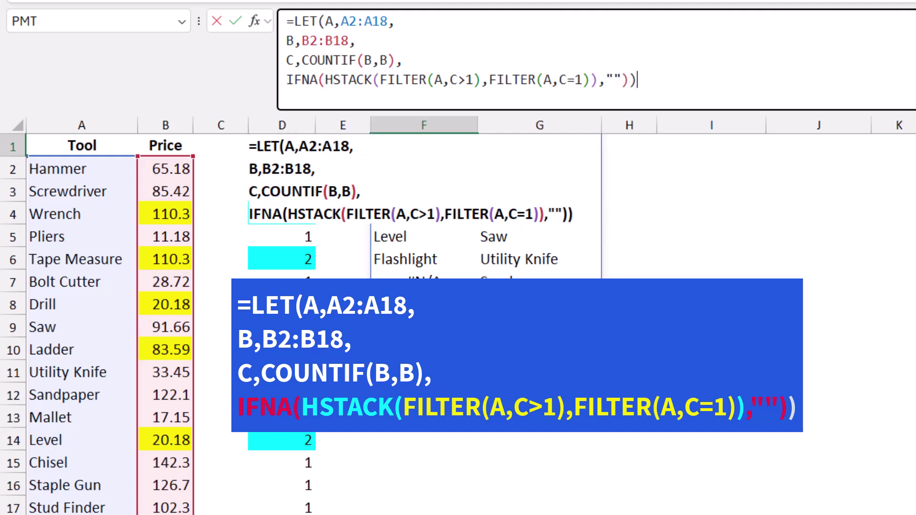
{"action": "key", "text": "ctrl+Return"}
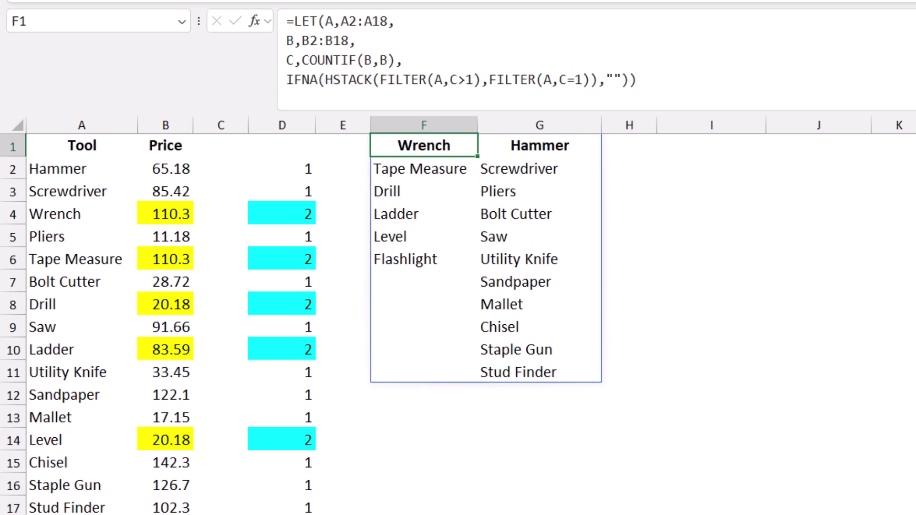
Step: Wrap the IFNA part in VSTACK with a {"Duplicate","Unique"} header row
{"action": "left_click", "coordinate": [287, 79]}
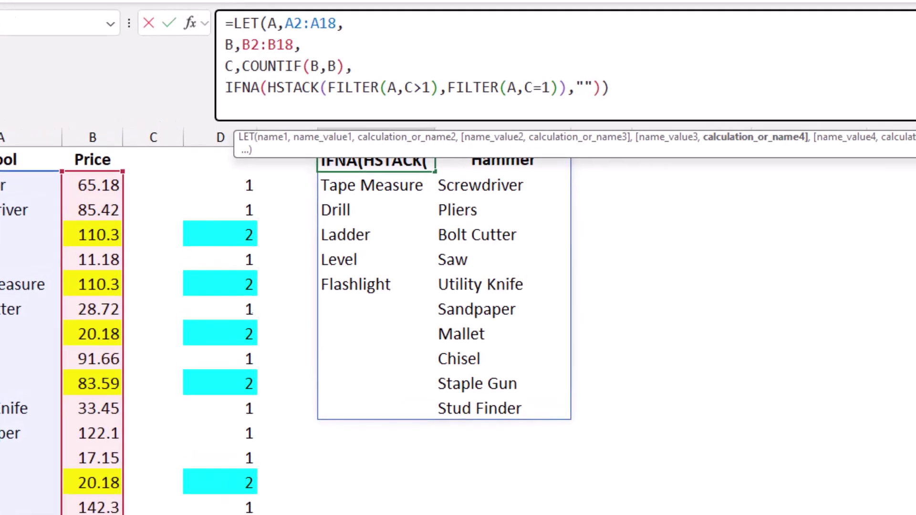
{"action": "type", "text": "Vsta"}
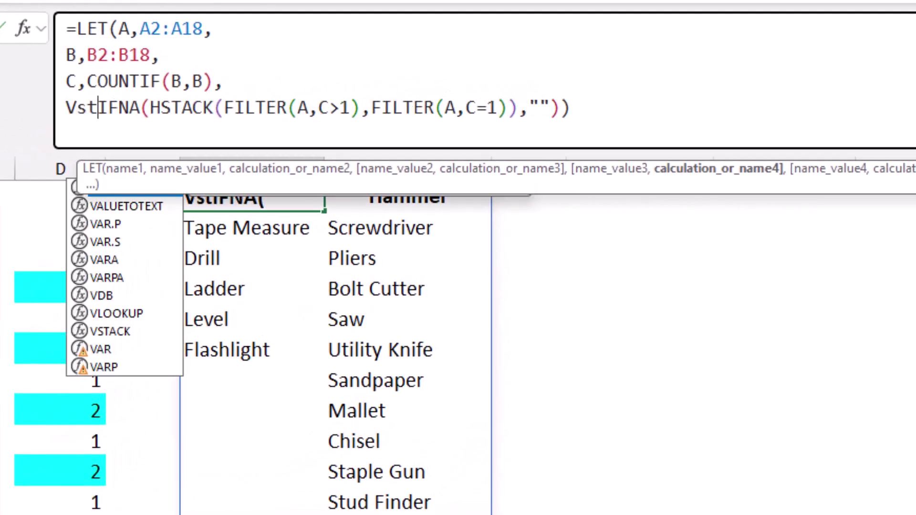
{"action": "key", "text": "Tab"}
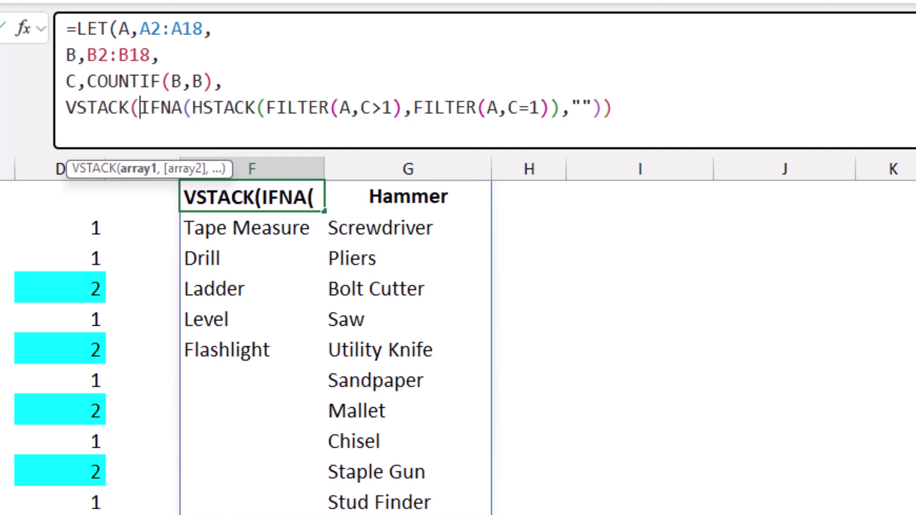
{"action": "type", "text": "{\"Duplicate\",\"Unique\""}
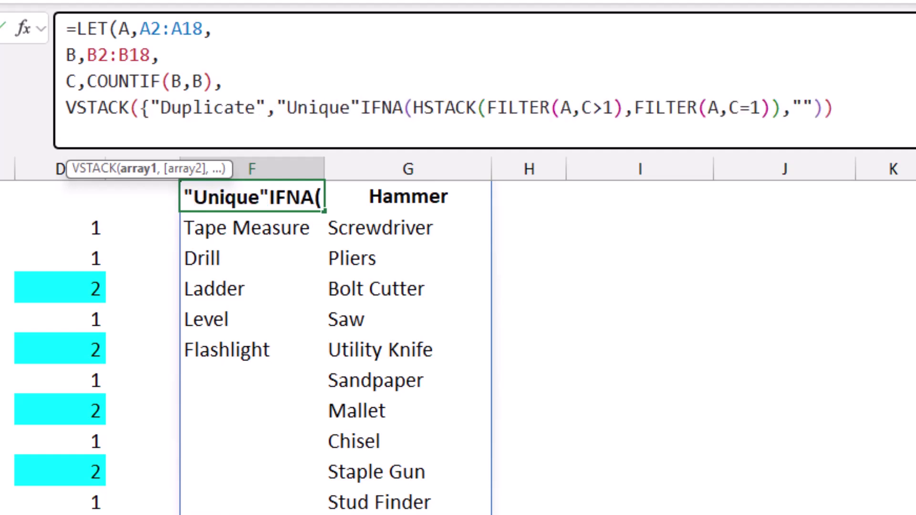
{"action": "type", "text": "}"}
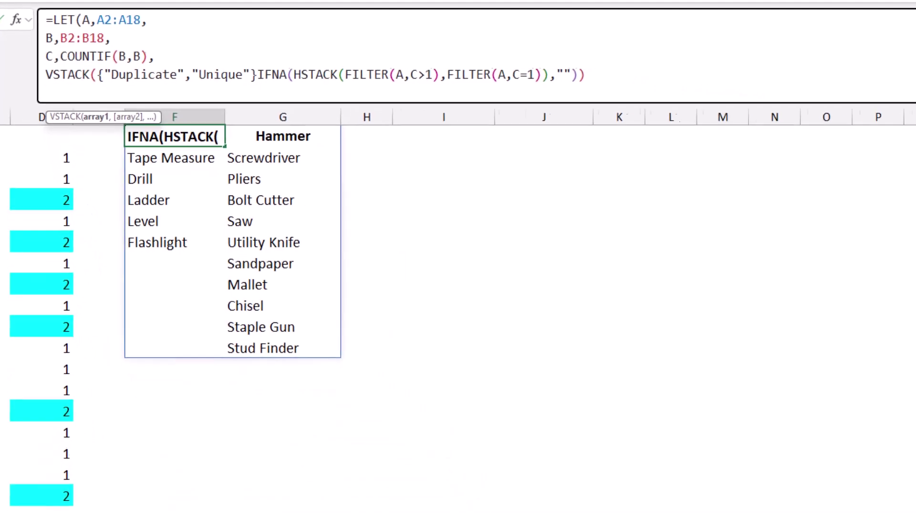
{"action": "type", "text": ","}
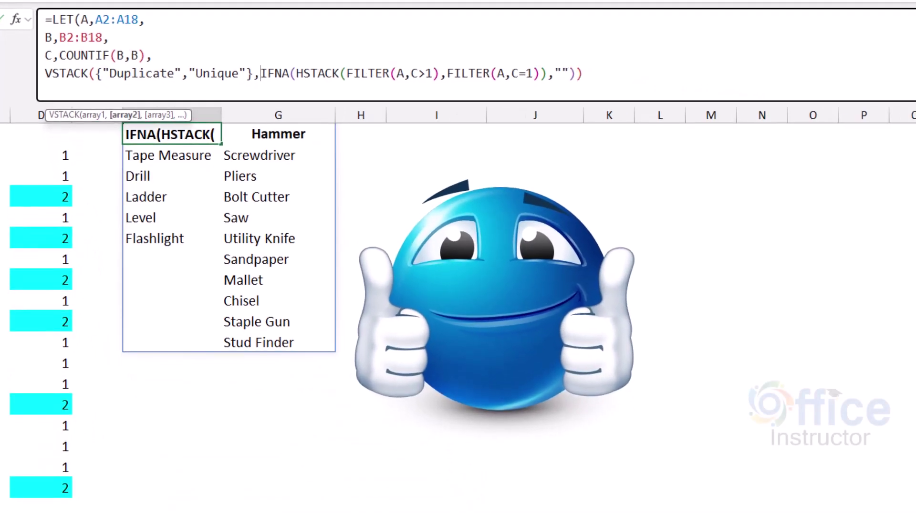
{"action": "left_click", "coordinate": [583, 73]}
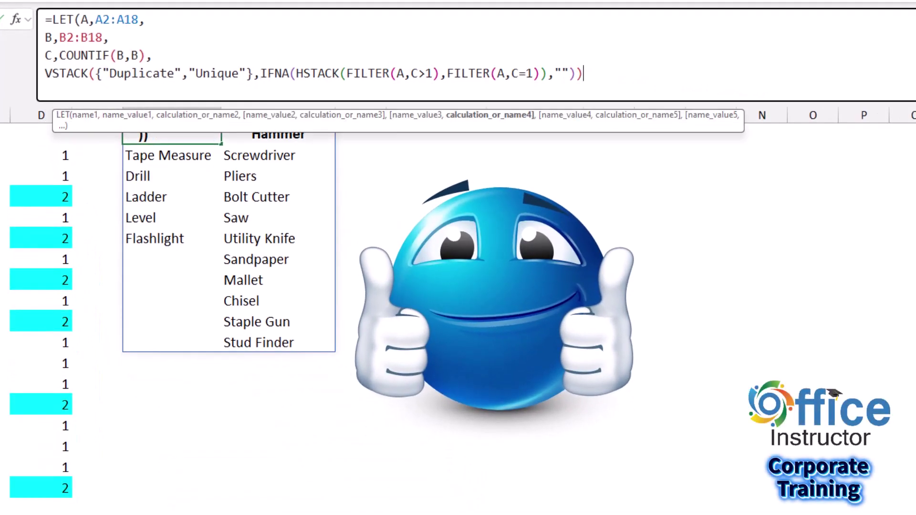
{"action": "type", "text": ")"}
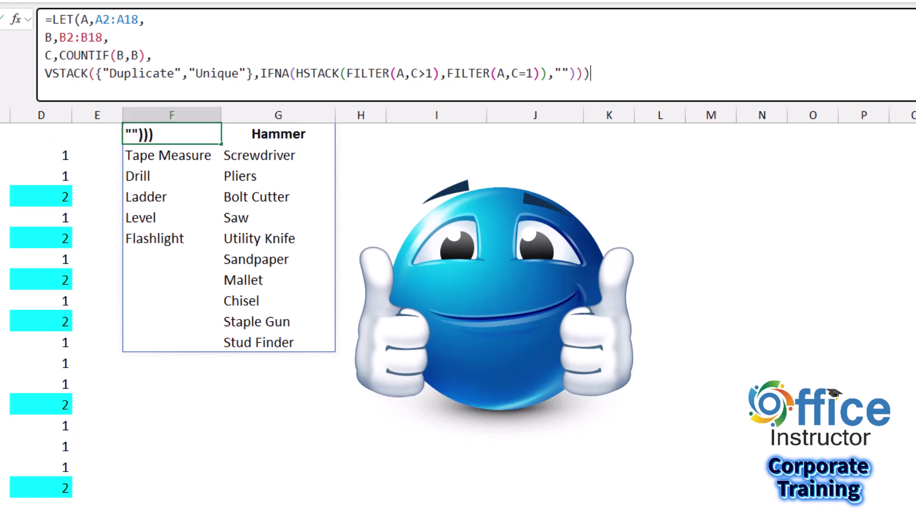
{"action": "key", "text": "Return"}
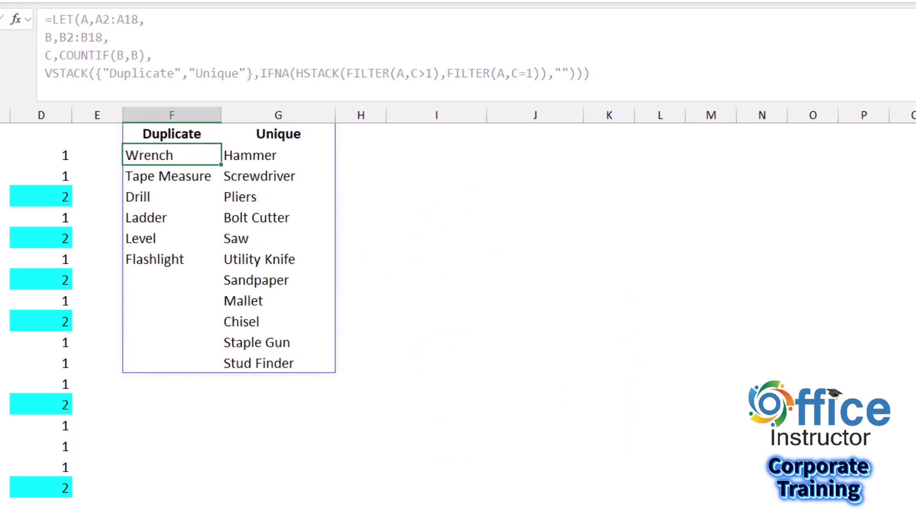